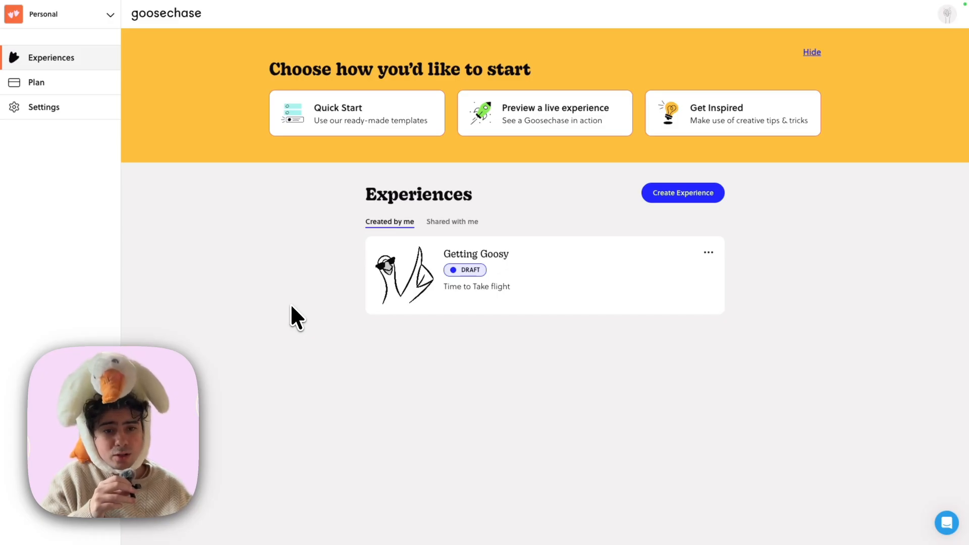
Open the Getting Goosy experience and start a new Camera mission in its mission list.
left_click(429, 301)
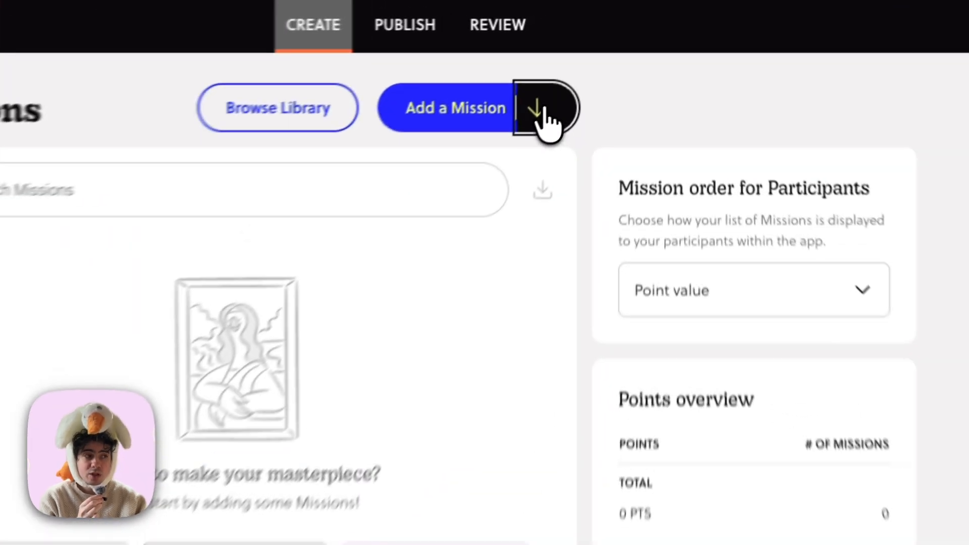
left_click(603, 59)
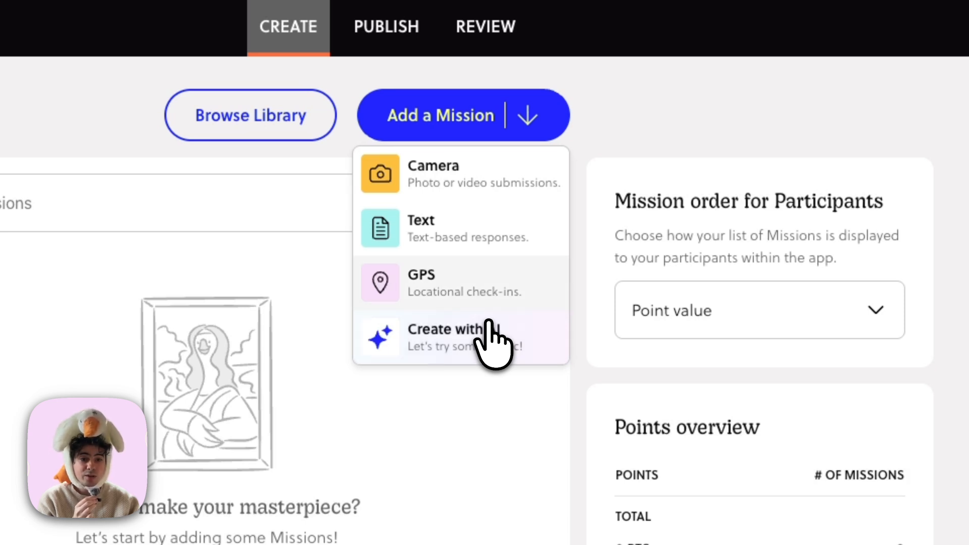
left_click(433, 163)
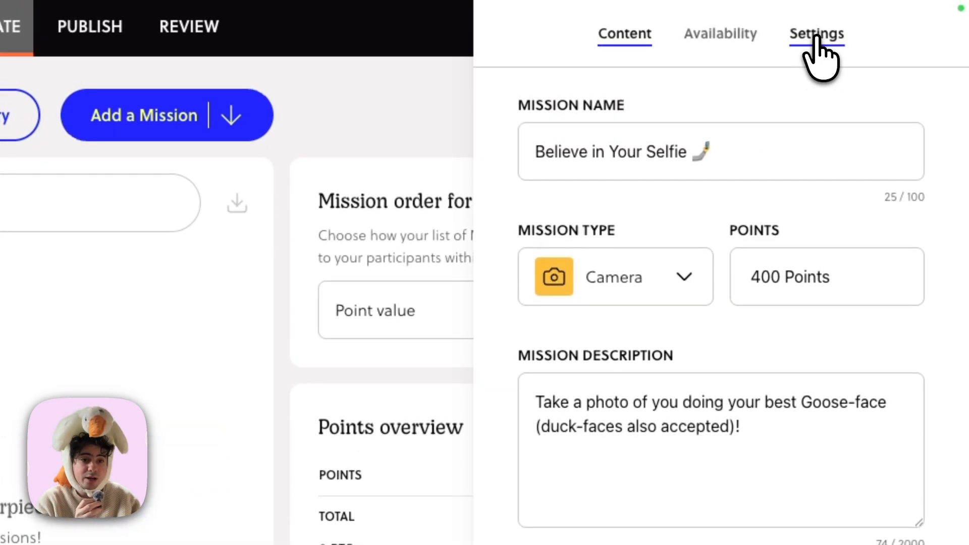
Set the Camera mission's submission visibility to Hidden in Feed.
left_click(816, 35)
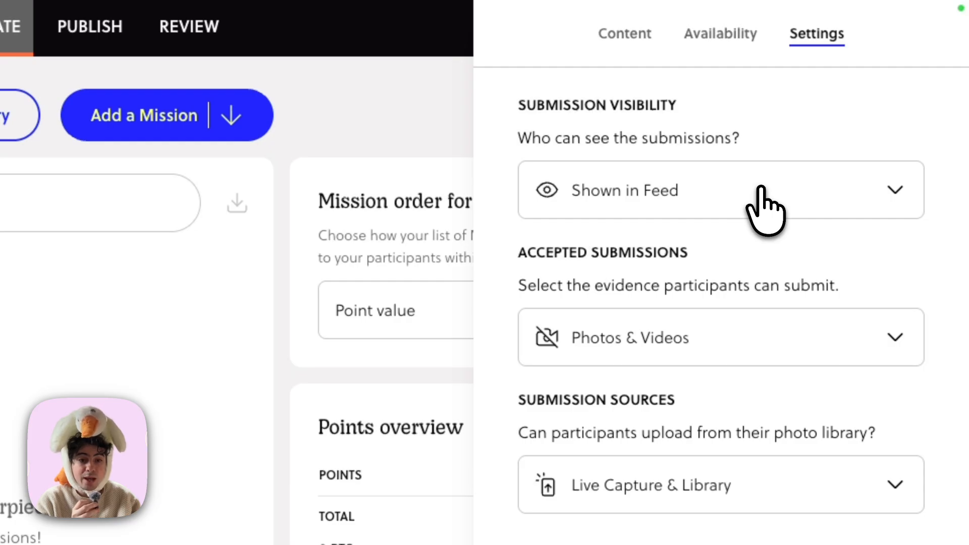
left_click(765, 207)
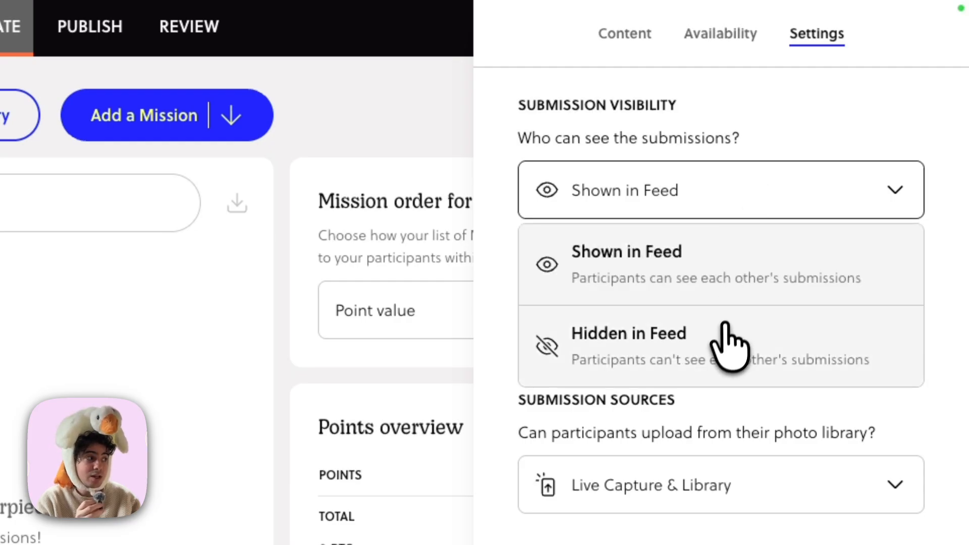
left_click(730, 339)
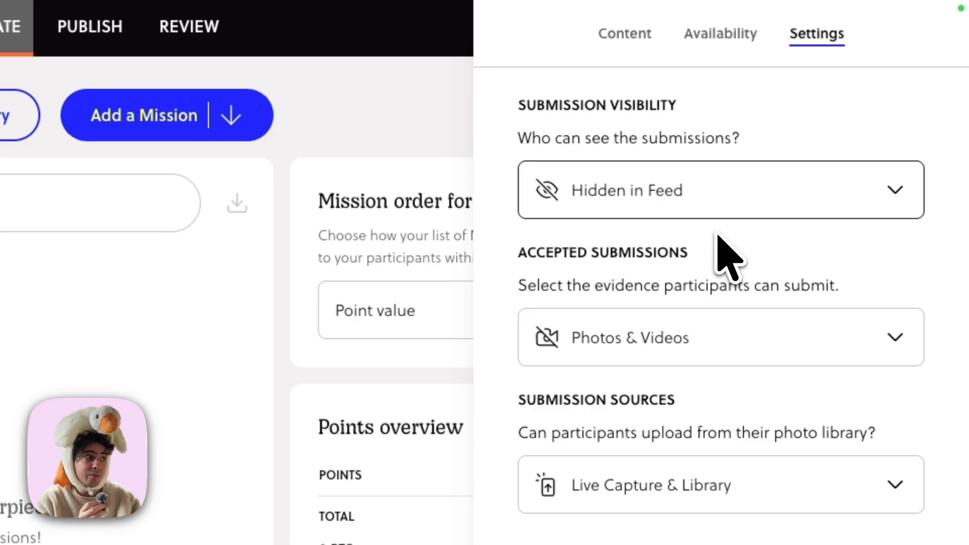
Try Photos Only as the Camera mission's accepted submissions, and settle on Videos Only.
left_click(781, 339)
left_click(697, 497)
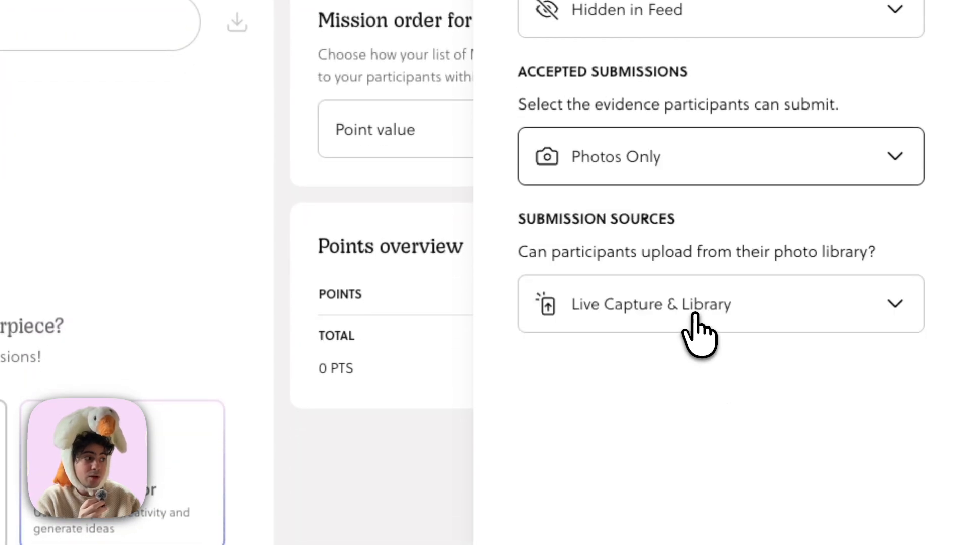
left_click(716, 159)
left_click(706, 384)
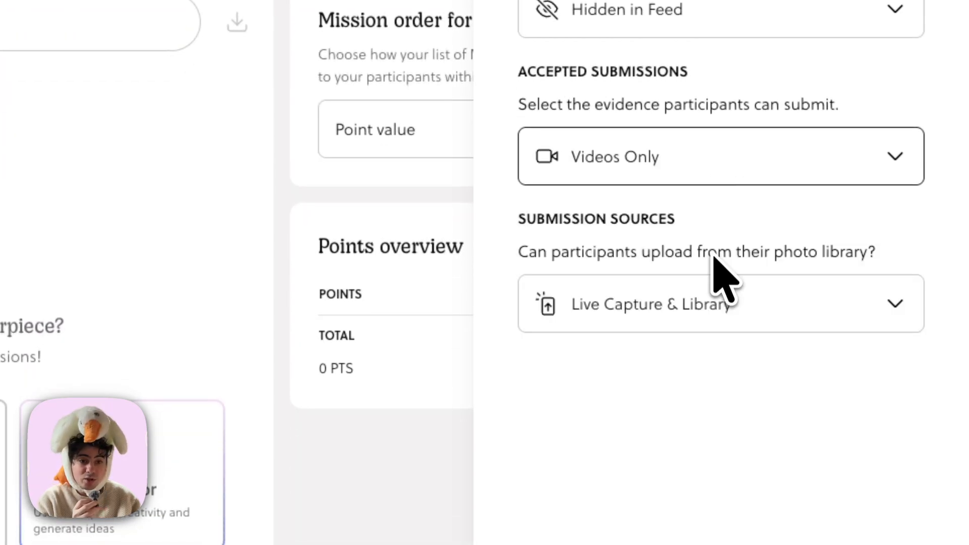
Restrict the Camera mission's submission sources to Live Capture Only and add the mission to the experience.
left_click(690, 315)
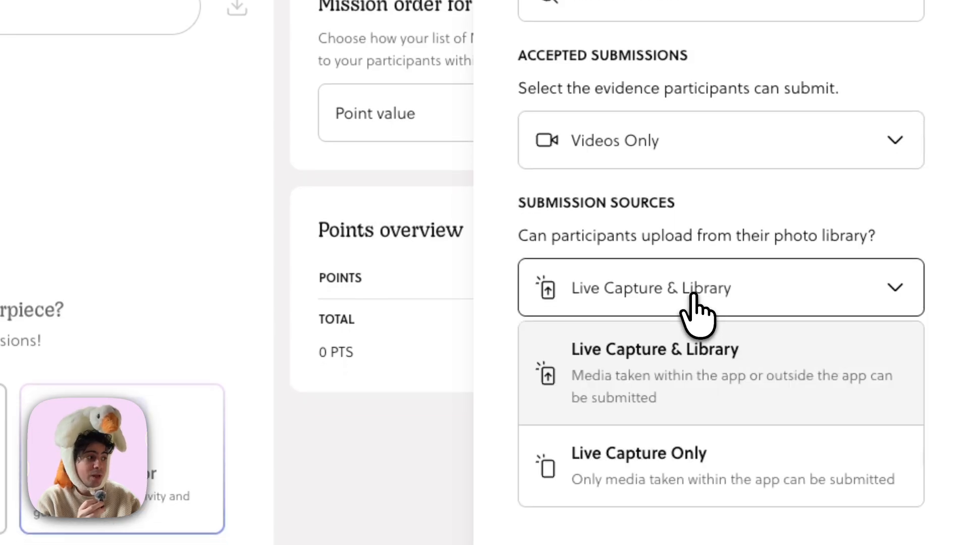
left_click(689, 473)
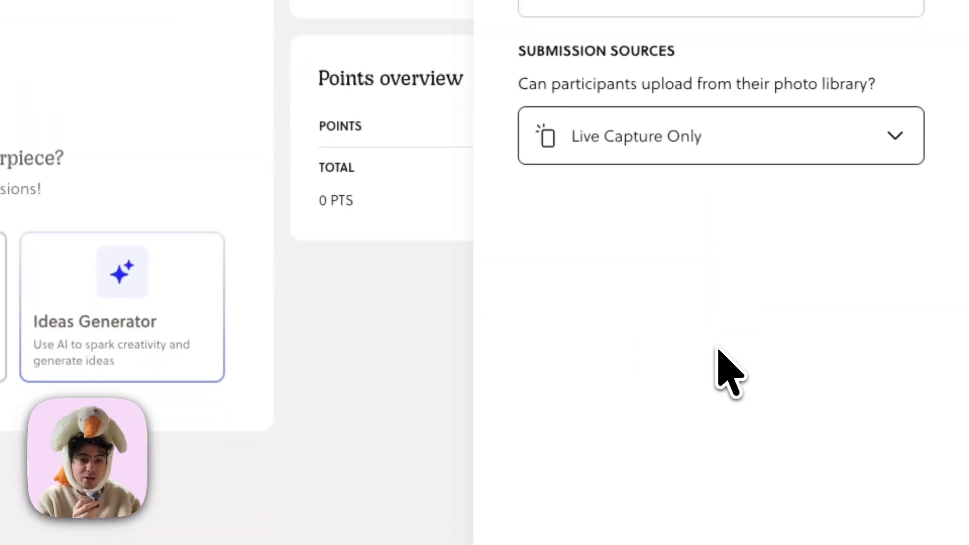
left_click(674, 502)
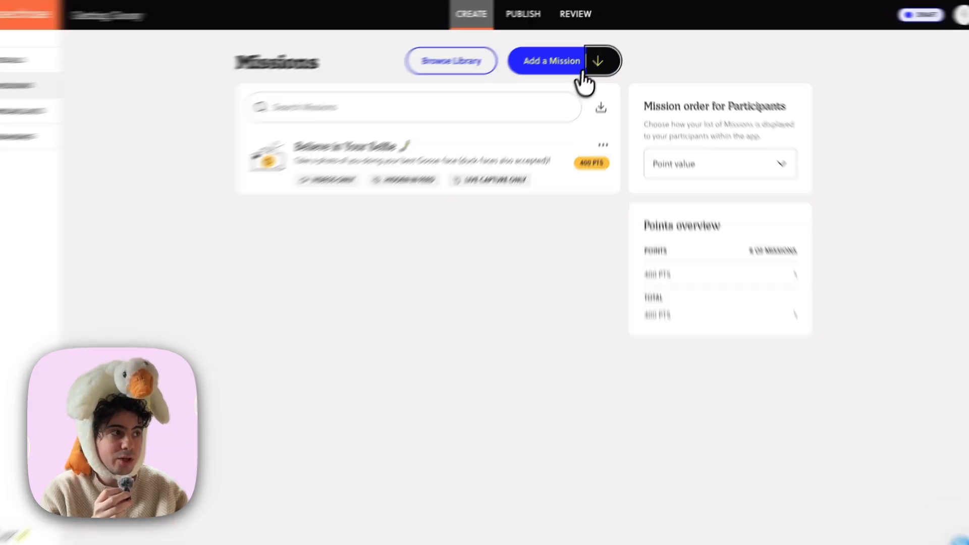
Start a new Text mission and turn off approximate responses for its accepted answers.
left_click(586, 72)
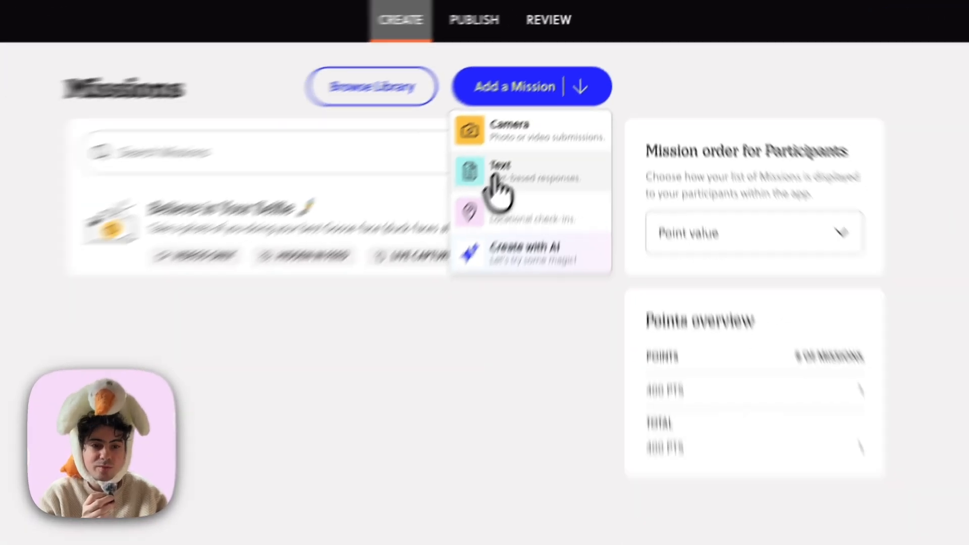
left_click(497, 185)
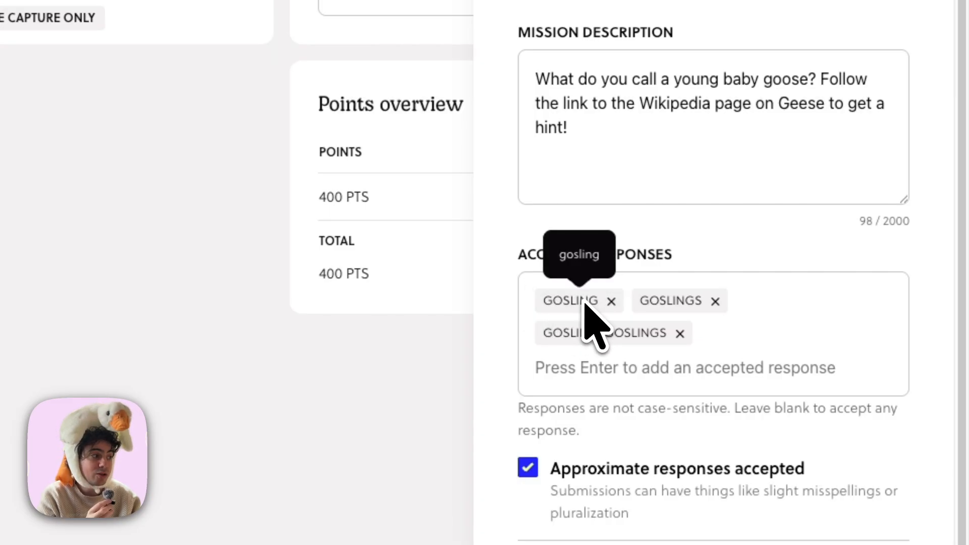
scroll(684, 323, "down", 2)
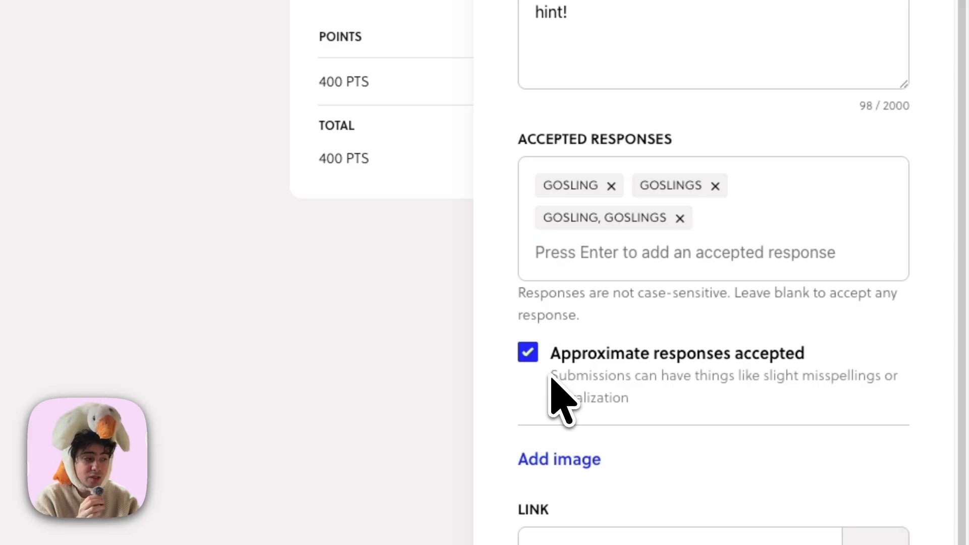
left_click(528, 353)
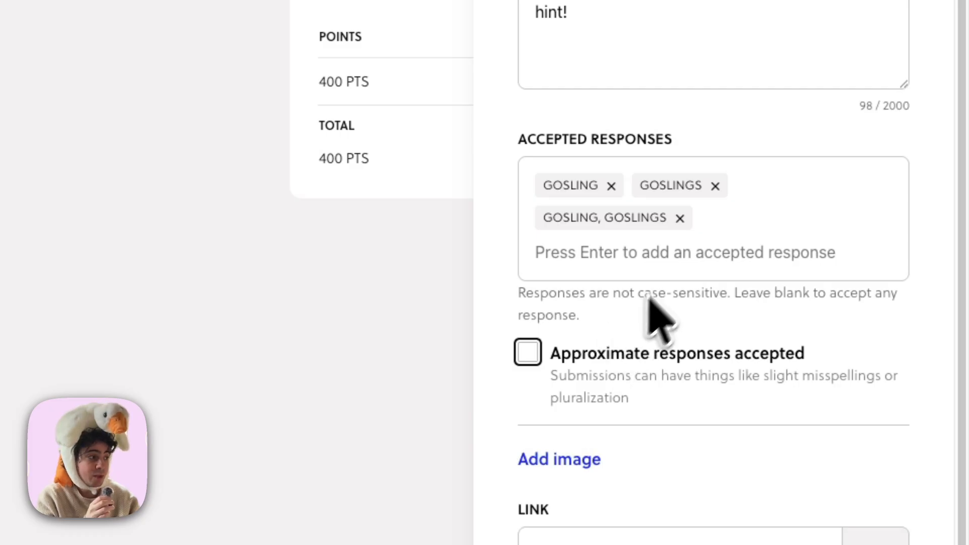
Remove all gosling entries from the Text mission's accepted responses so that any response is accepted.
left_click(680, 219)
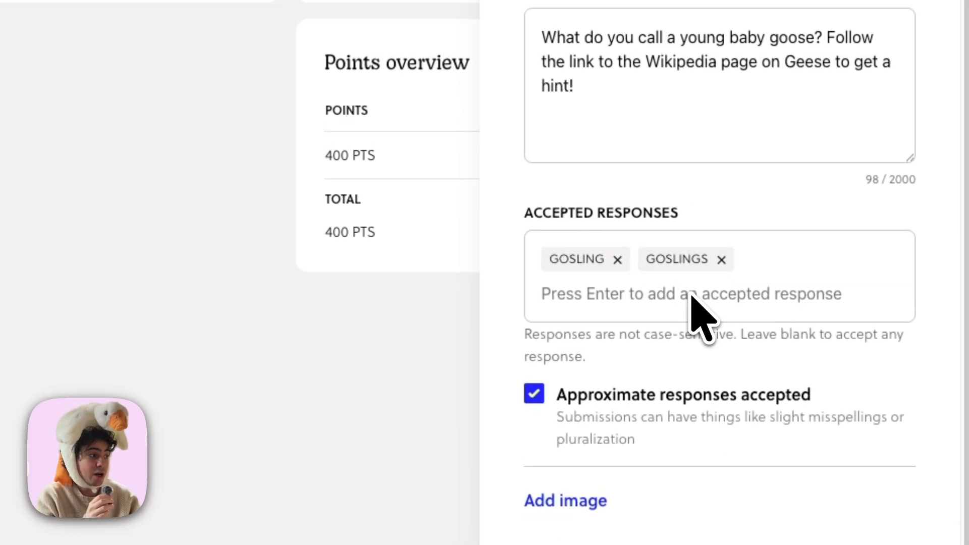
left_click(618, 259)
left_click(626, 259)
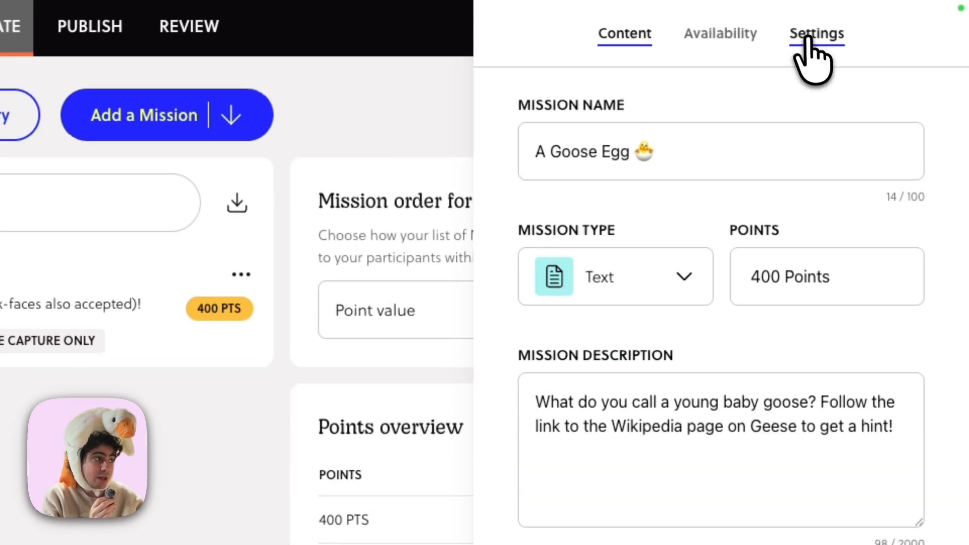
Try Shown in Feed for the Text mission's submissions, set visibility back to Hidden in Feed, and add the mission.
left_click(808, 36)
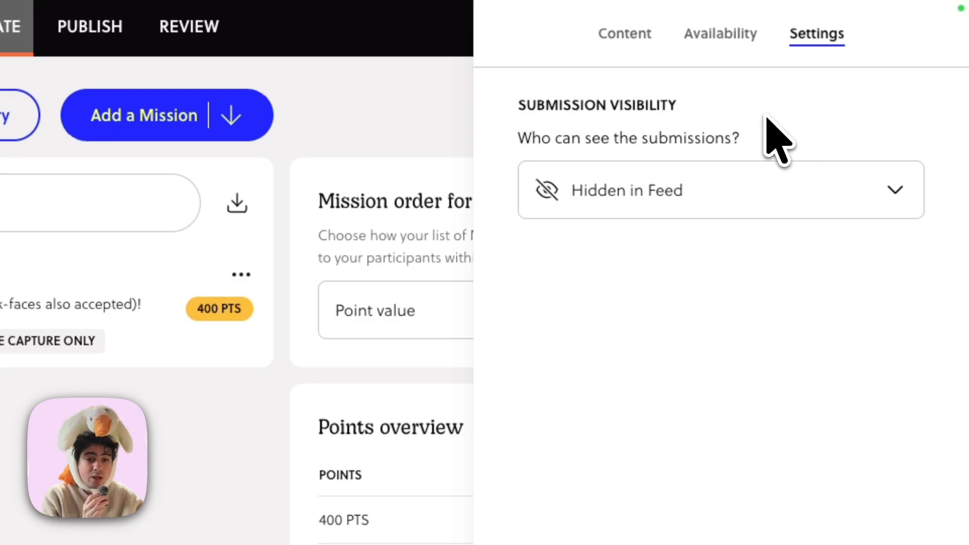
left_click(761, 205)
left_click(757, 252)
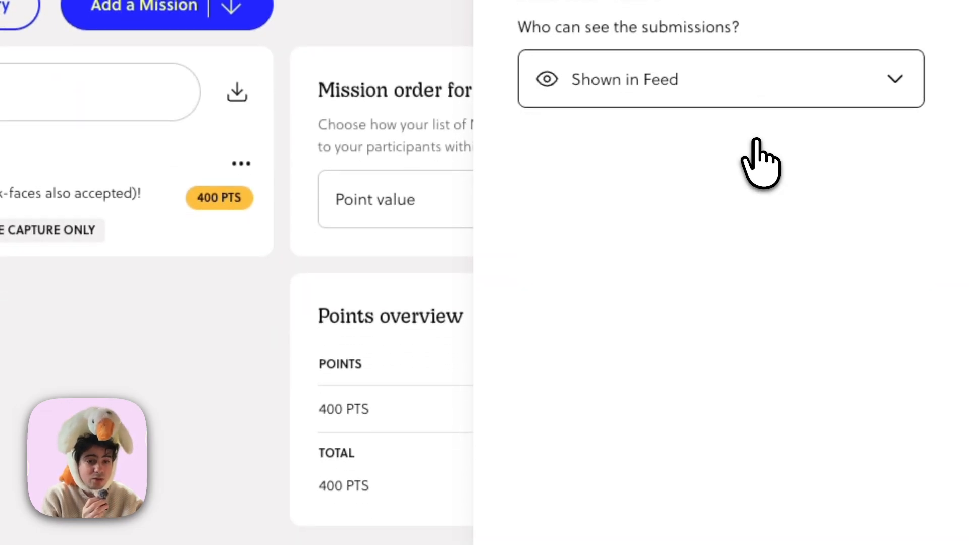
left_click(753, 94)
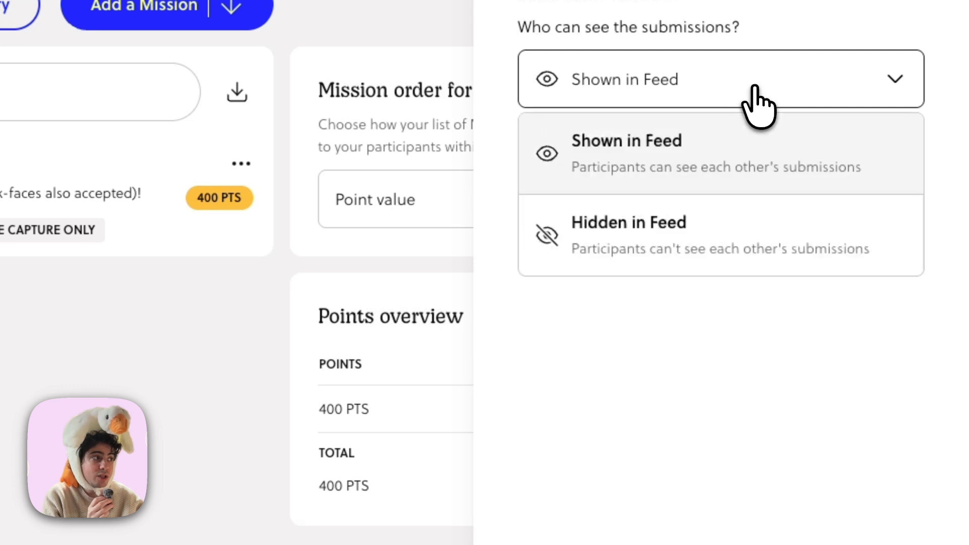
left_click(727, 233)
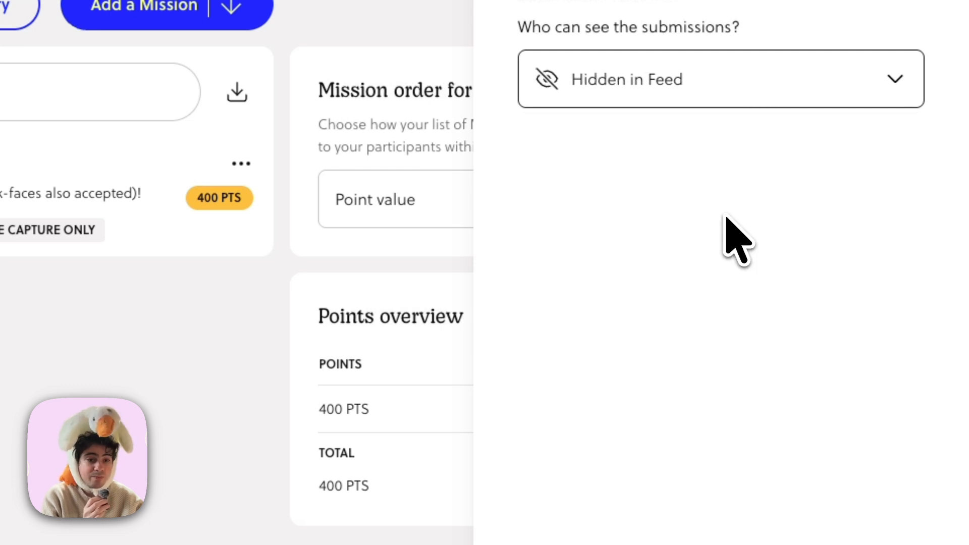
left_click(656, 515)
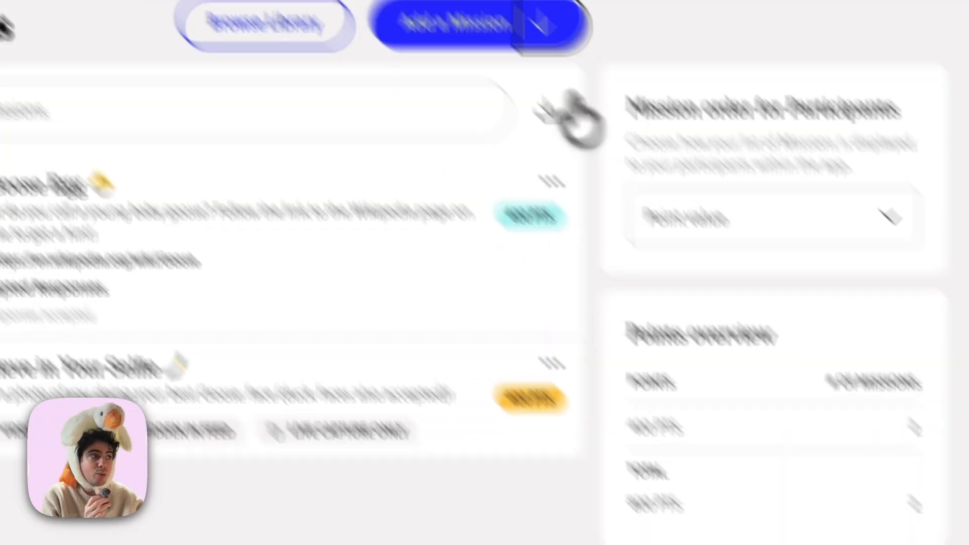
Start a new GPS mission and choose Waterloo, ON, Canada as its target GPS destination.
left_click(543, 25)
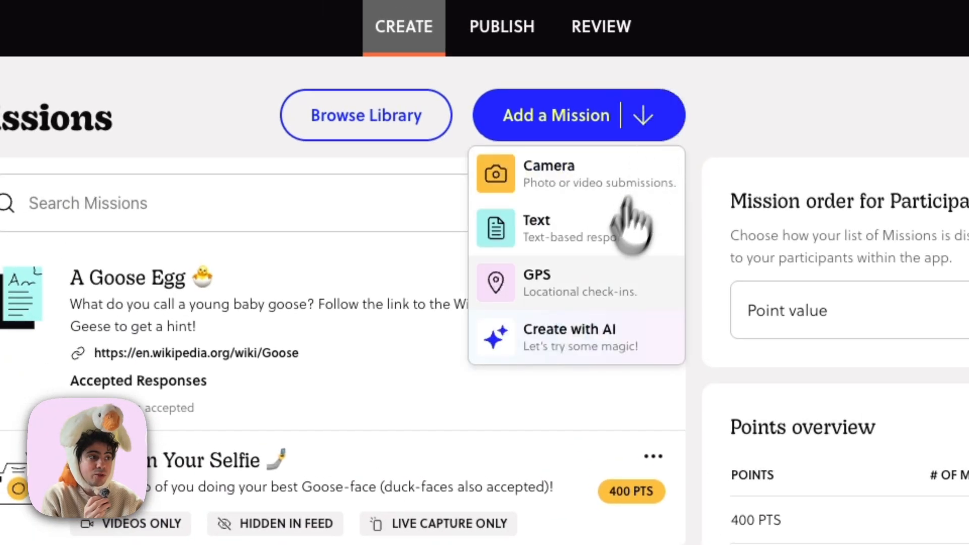
left_click(592, 293)
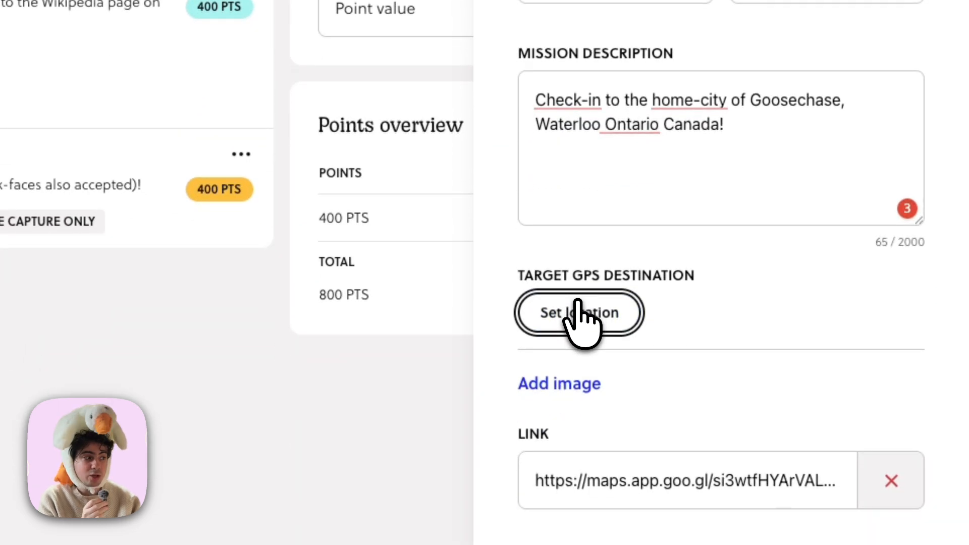
left_click(577, 303)
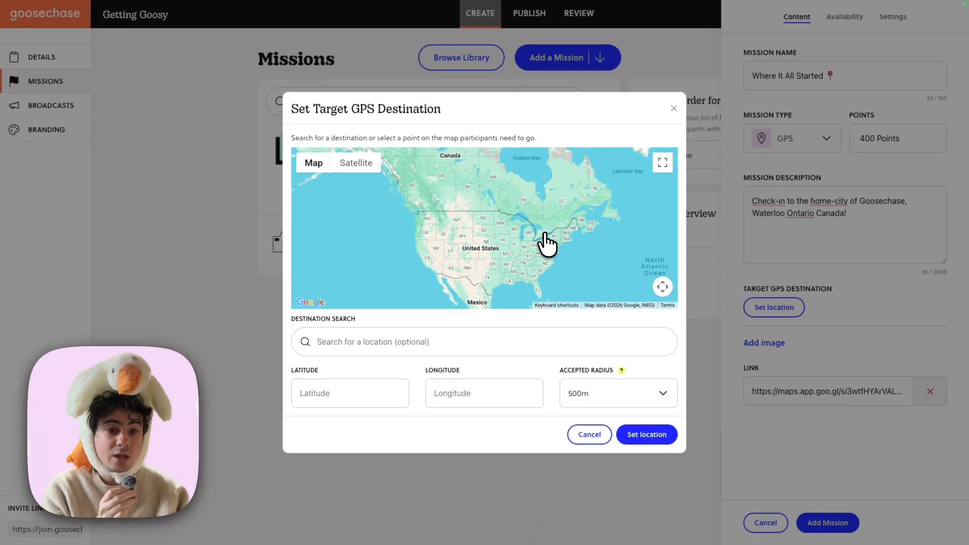
left_click(368, 343)
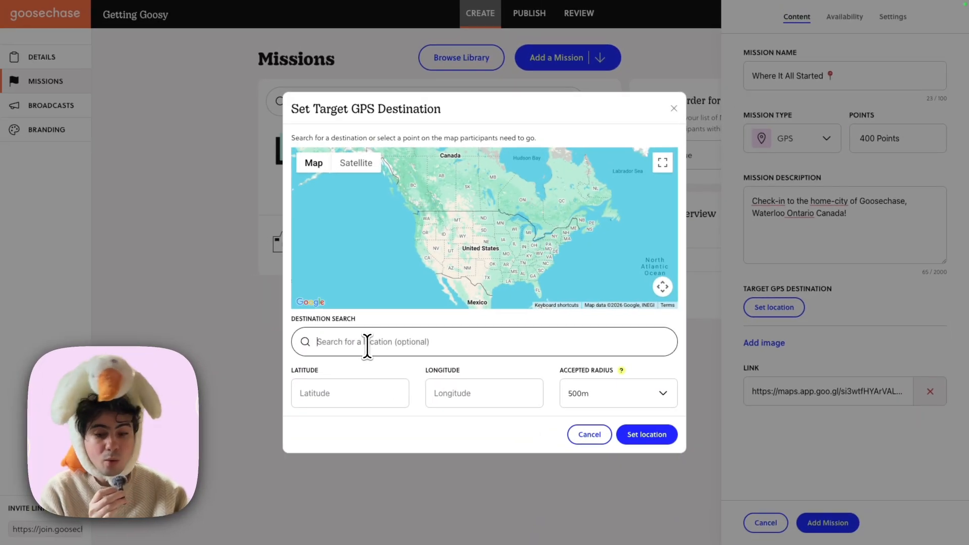
type("wate")
type("r")
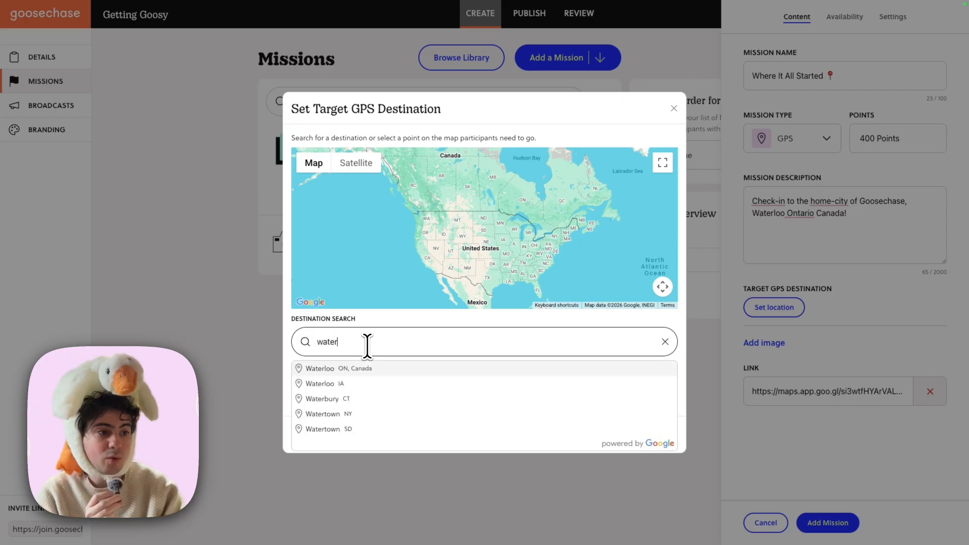
left_click(370, 369)
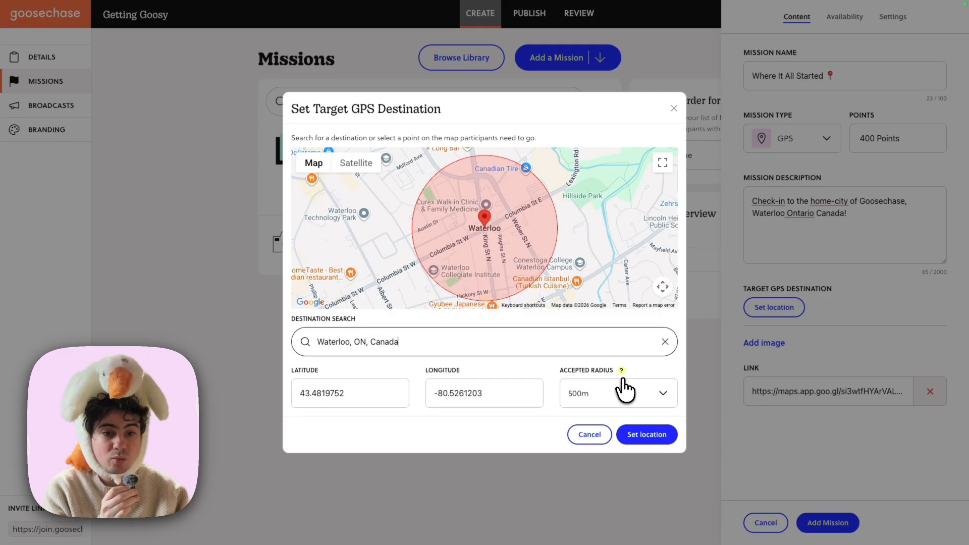
Set the GPS destination's accepted radius to 1km and save the location.
left_click(624, 385)
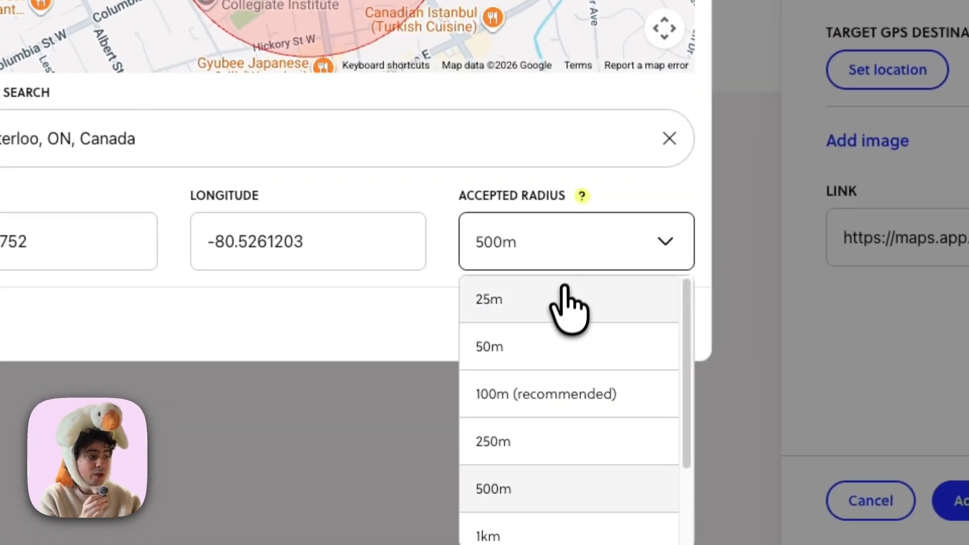
scroll(545, 445, "down", 2)
left_click(516, 457)
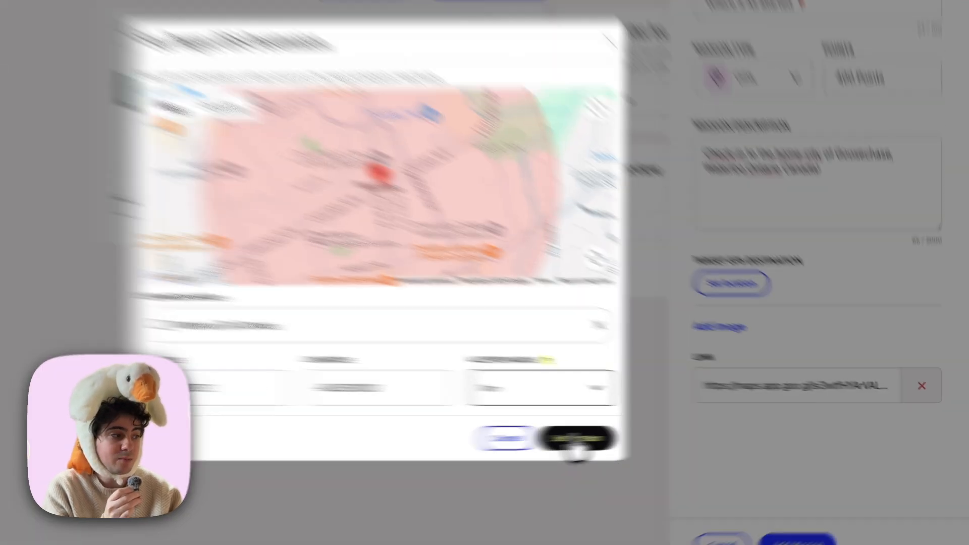
left_click(647, 434)
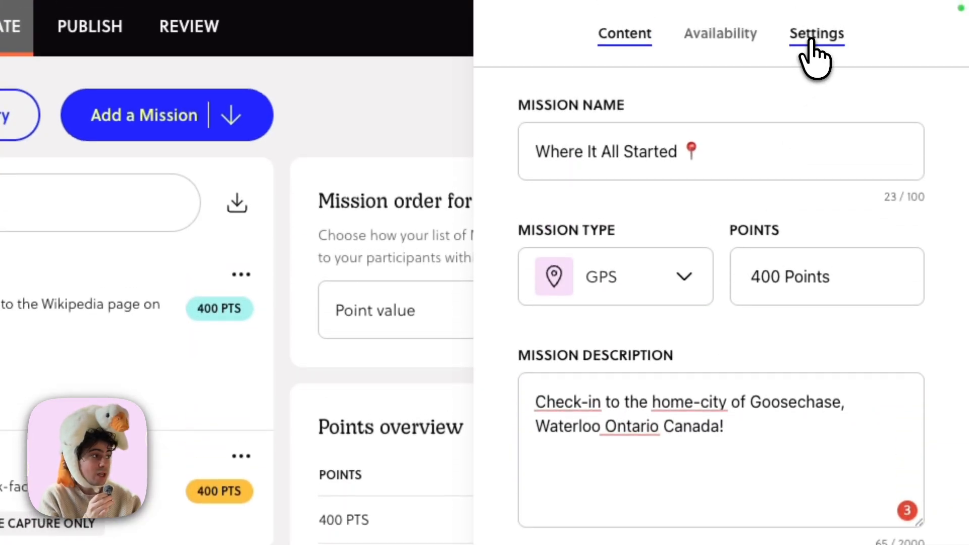
Review the GPS mission's submission visibility options and add the mission to the experience.
left_click(811, 40)
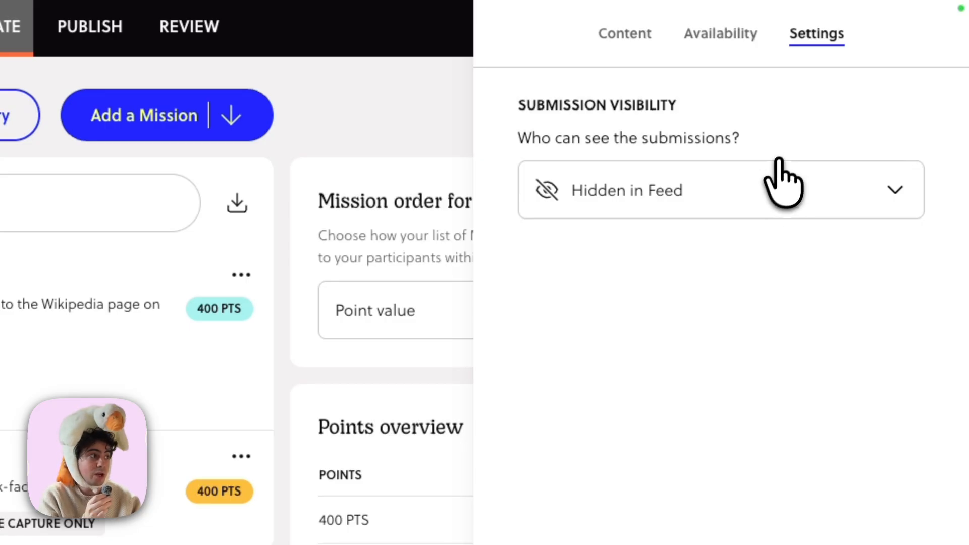
left_click(764, 197)
left_click(764, 187)
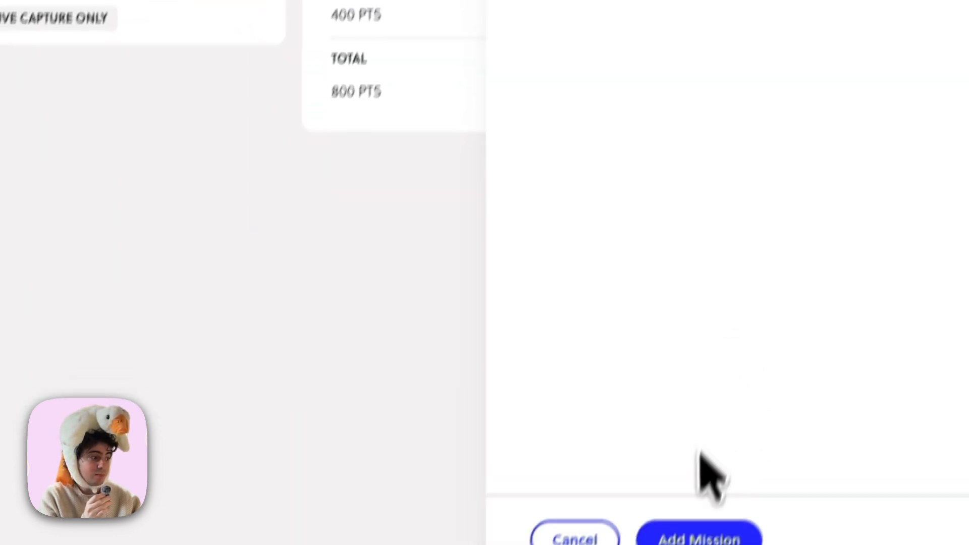
left_click(697, 499)
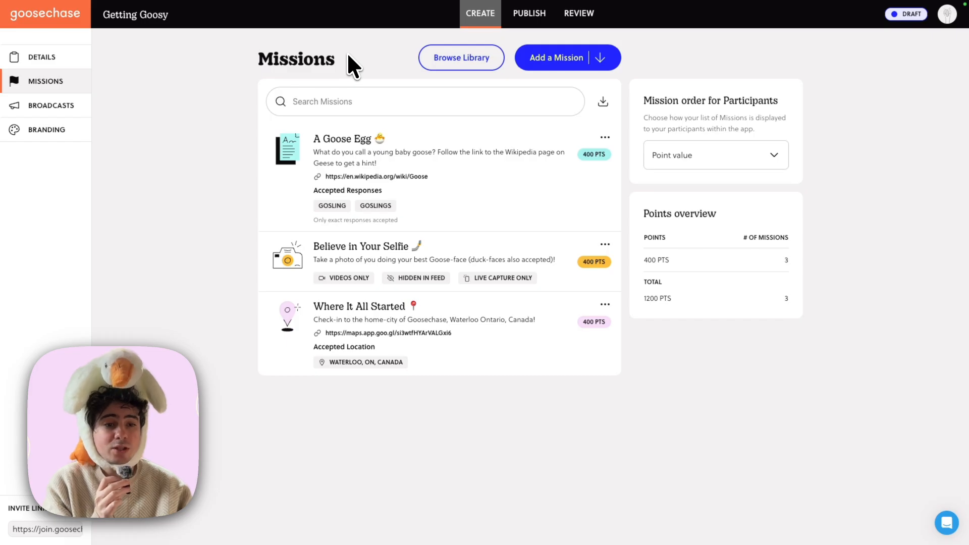
Browse the saved and previous missions in the Mission Library, add the previous A Goose Egg mission, and close the library.
left_click(452, 68)
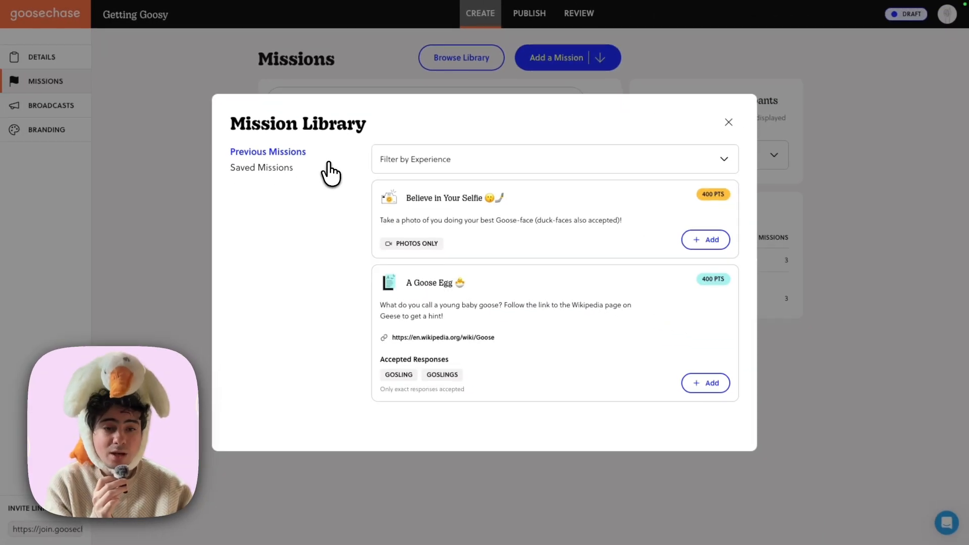
left_click(272, 169)
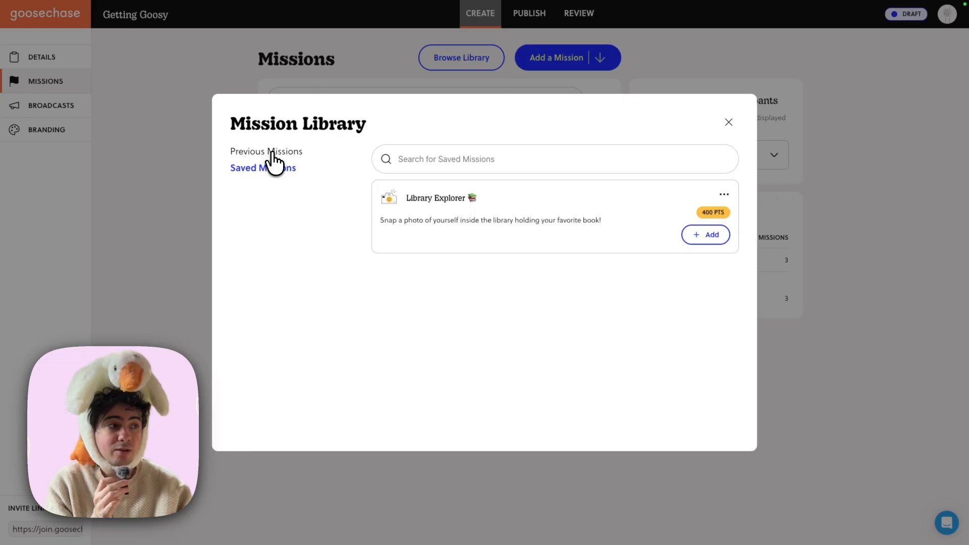
left_click(271, 152)
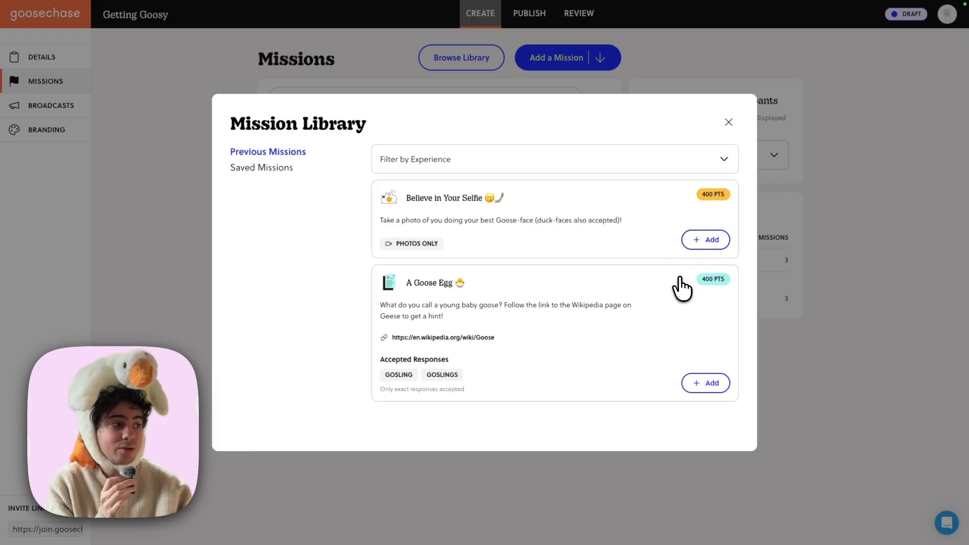
left_click(696, 385)
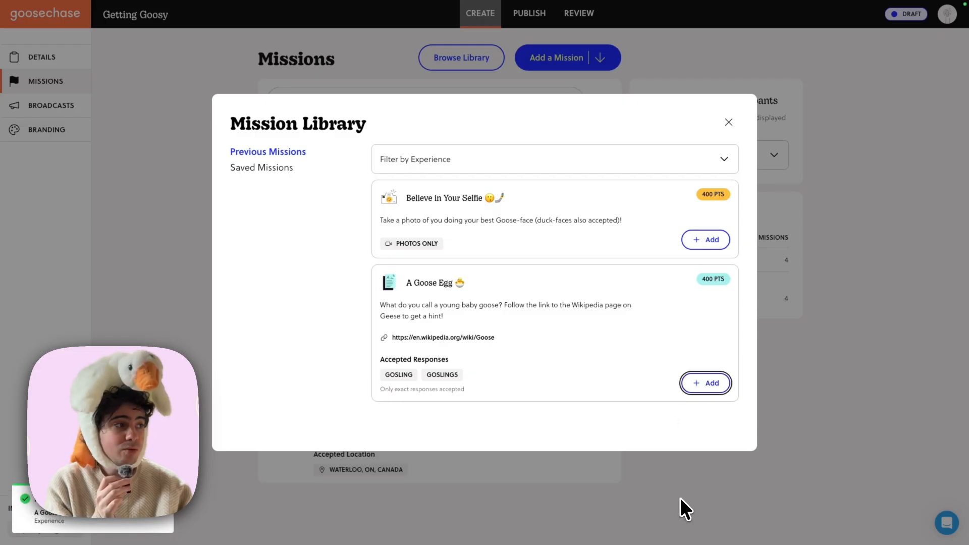
left_click(681, 500)
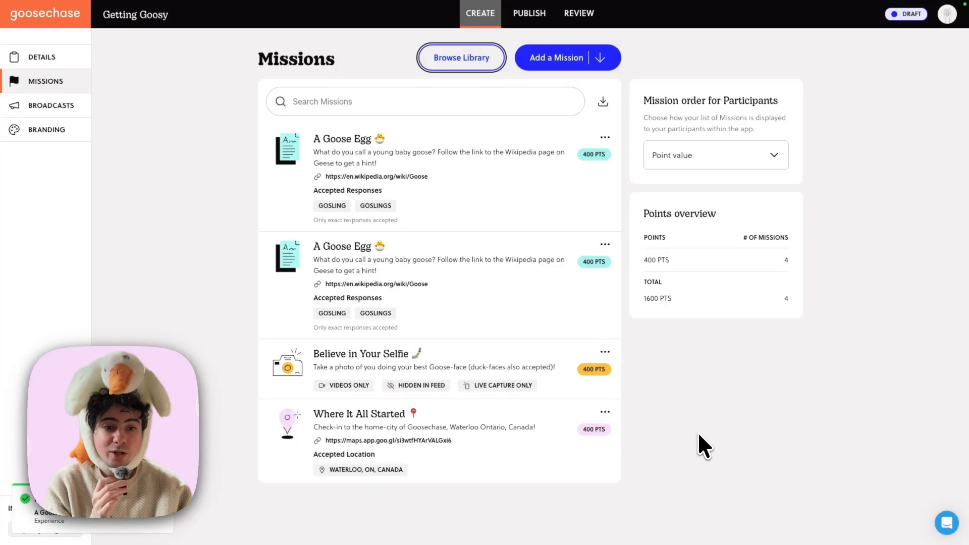